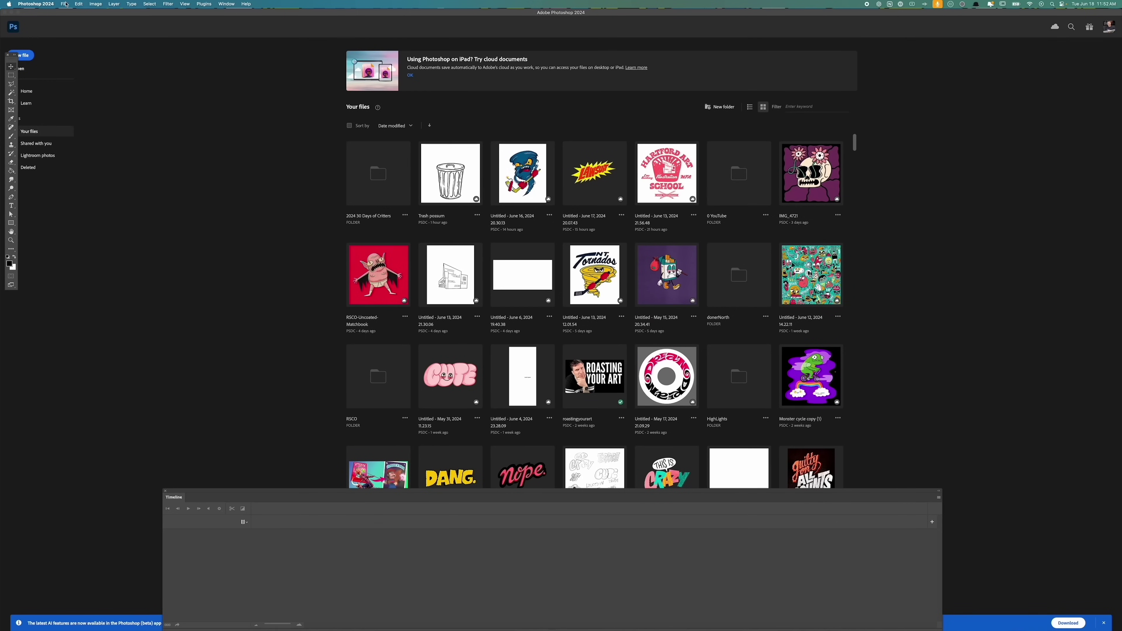
Open kickflip.MOV from the video into fresco folder as a new document
left_click(69, 19)
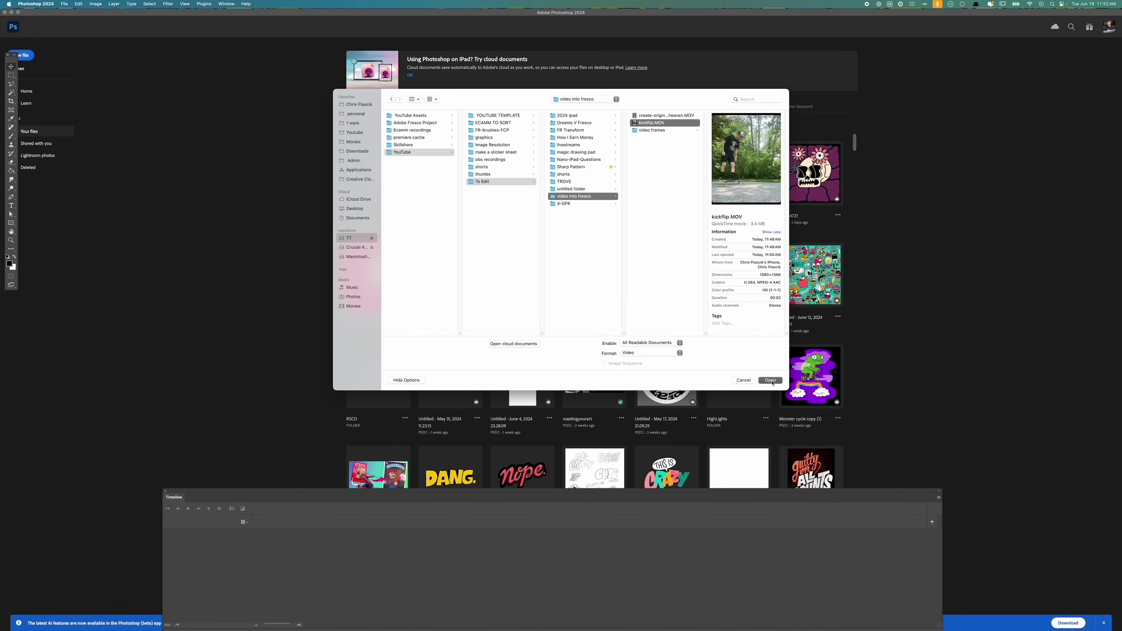
left_click(771, 381)
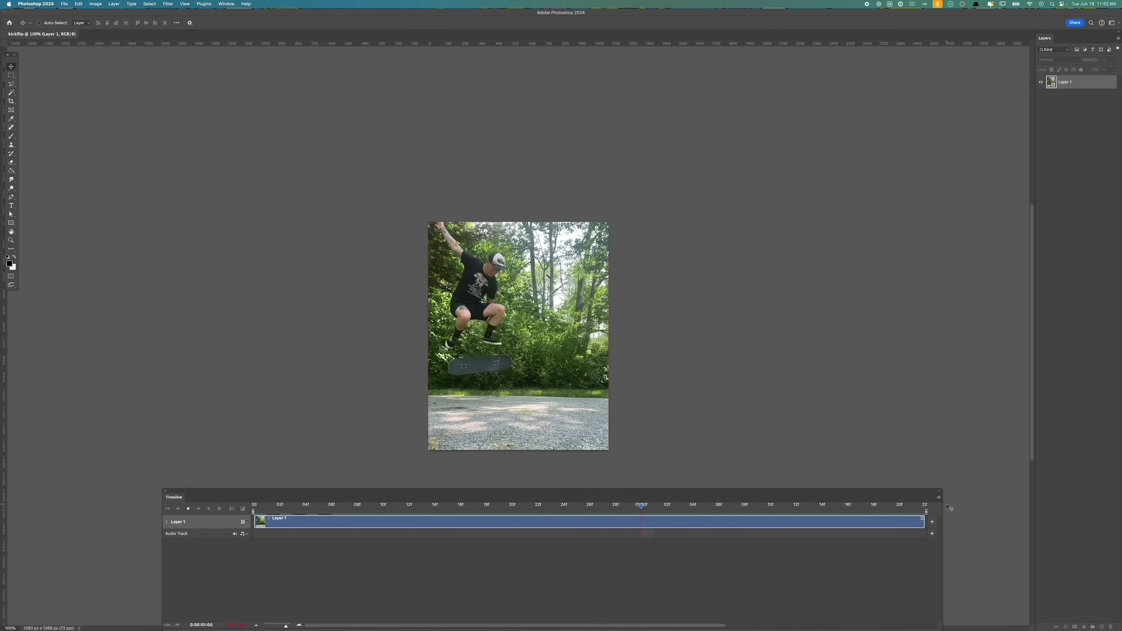
Set the timeline frame rate to 12 fps, zoom to 200% and play the clip
left_click(938, 498)
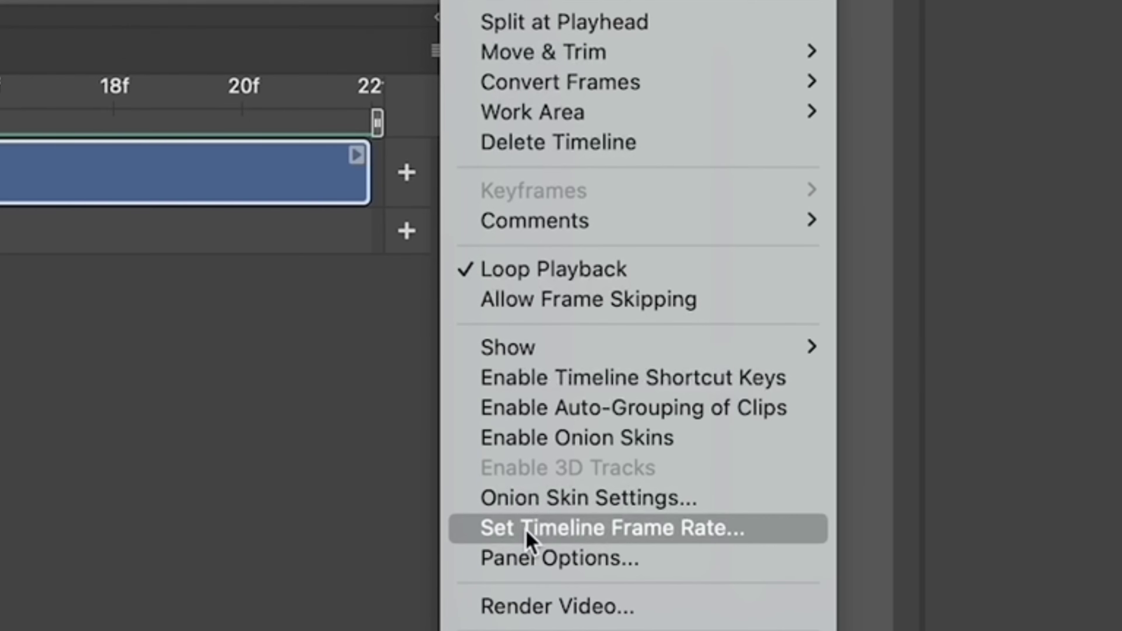
left_click(529, 532)
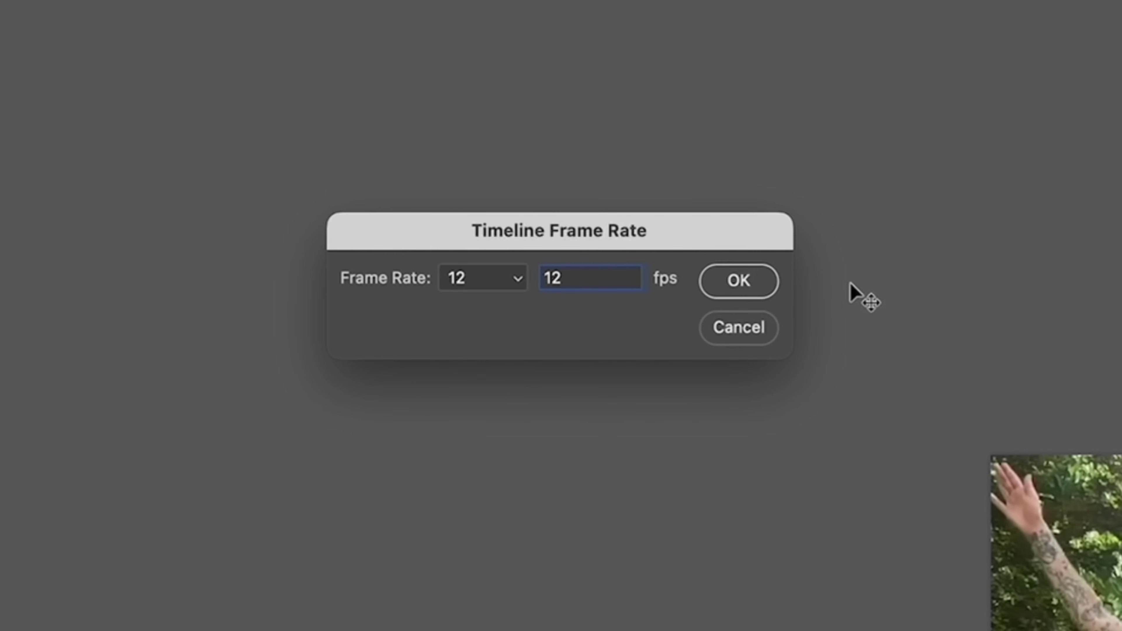
left_click(753, 285)
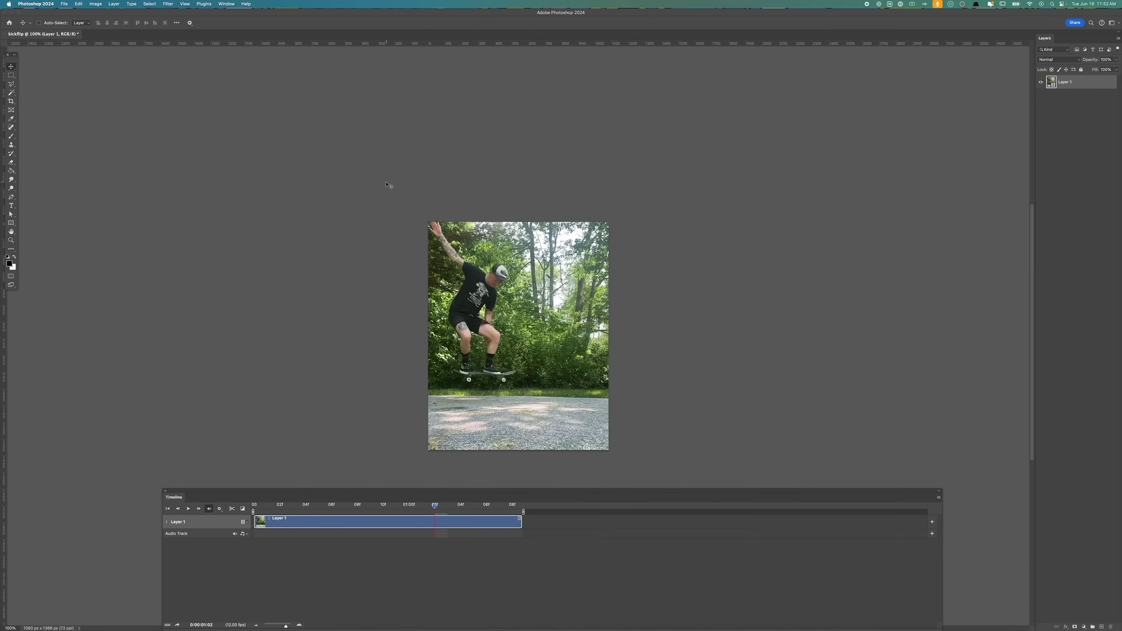
key("super+equal")
key("space")
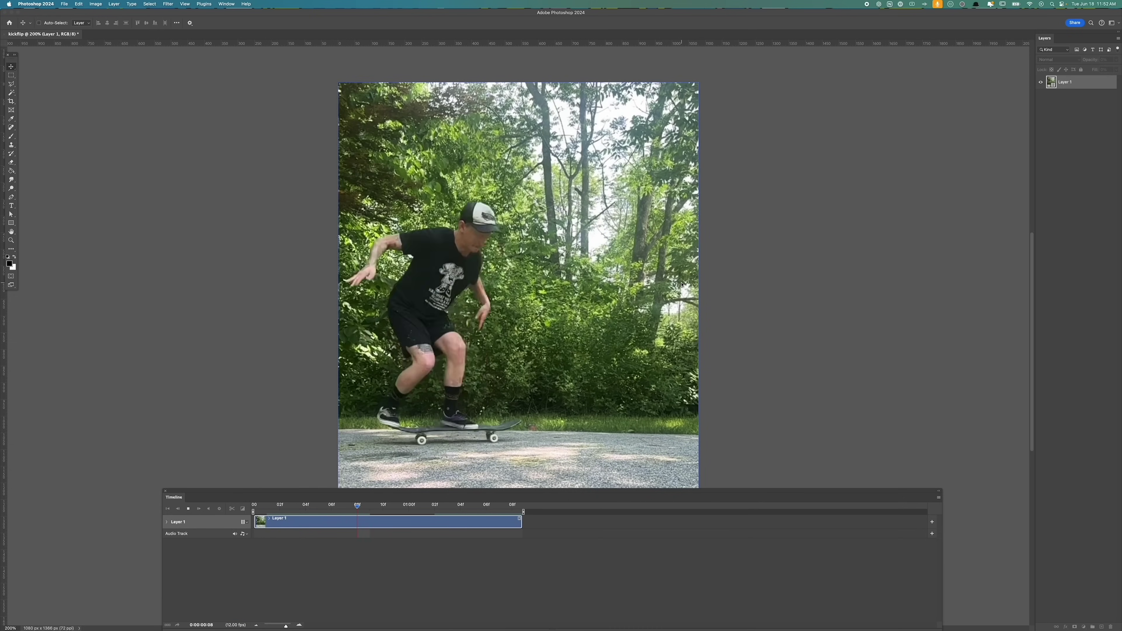
Bring up Render Video and switch the render method to Photoshop Image Sequence
left_click(938, 497)
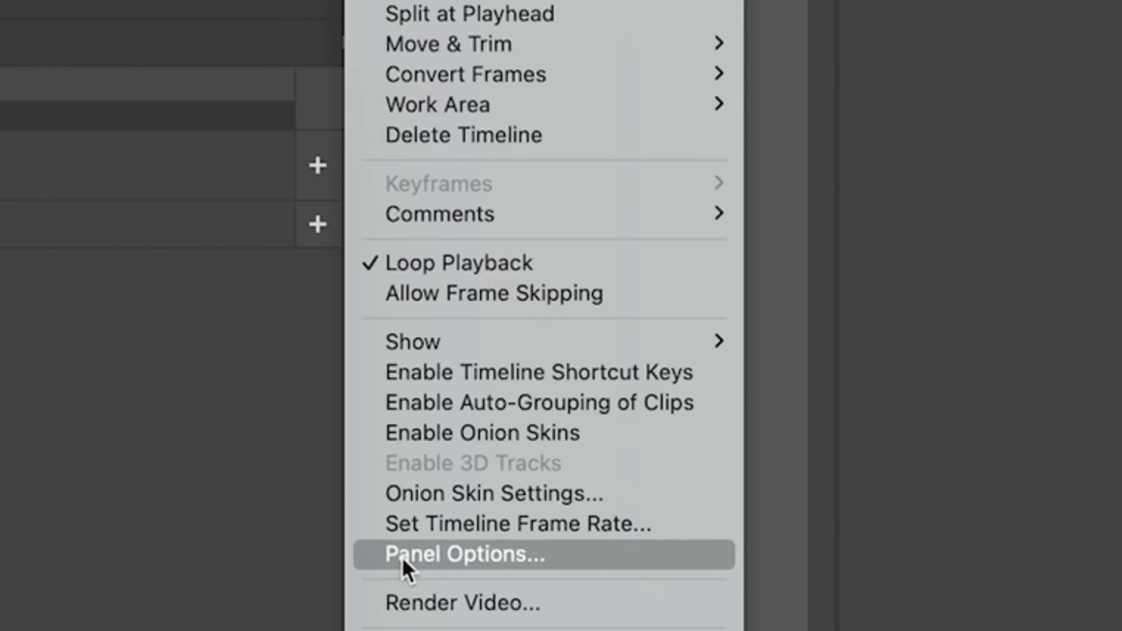
left_click(422, 606)
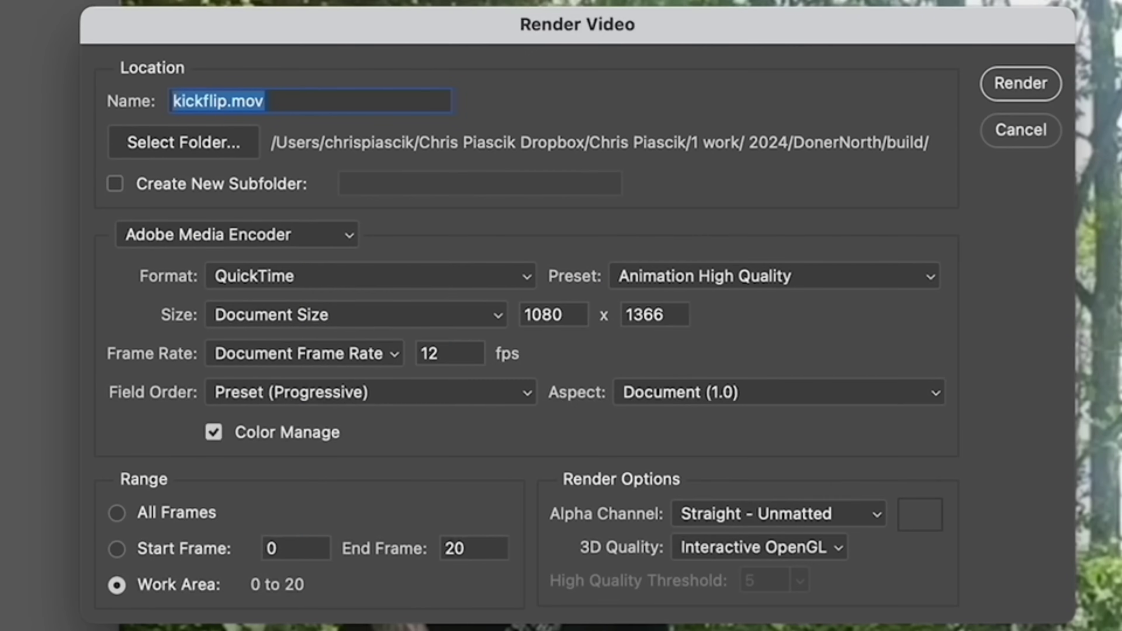
left_click(225, 248)
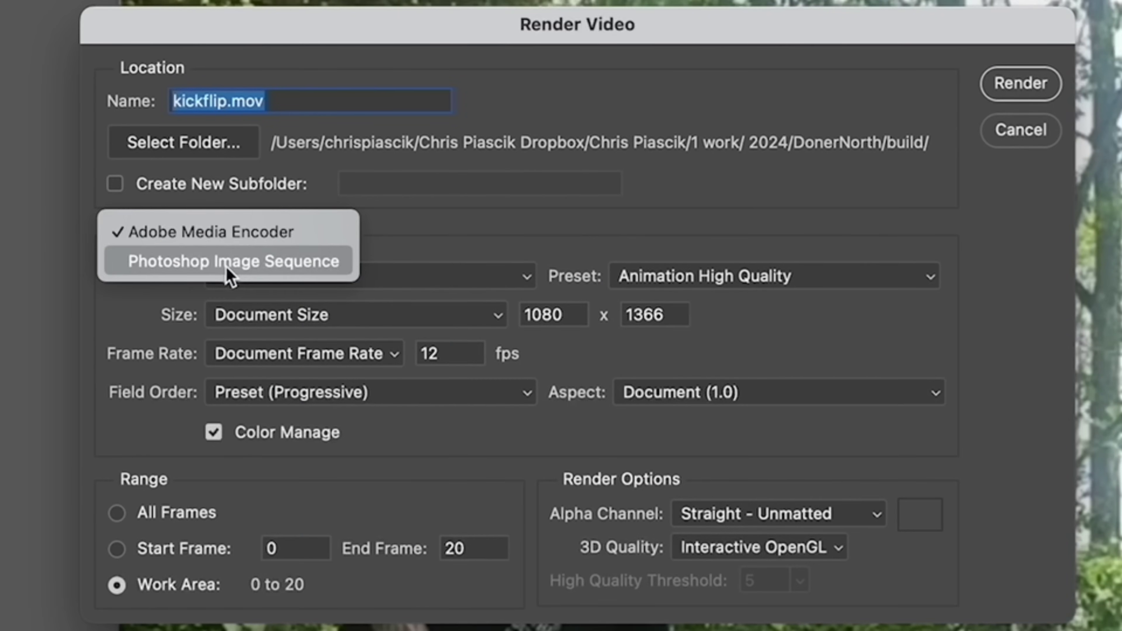
left_click(226, 264)
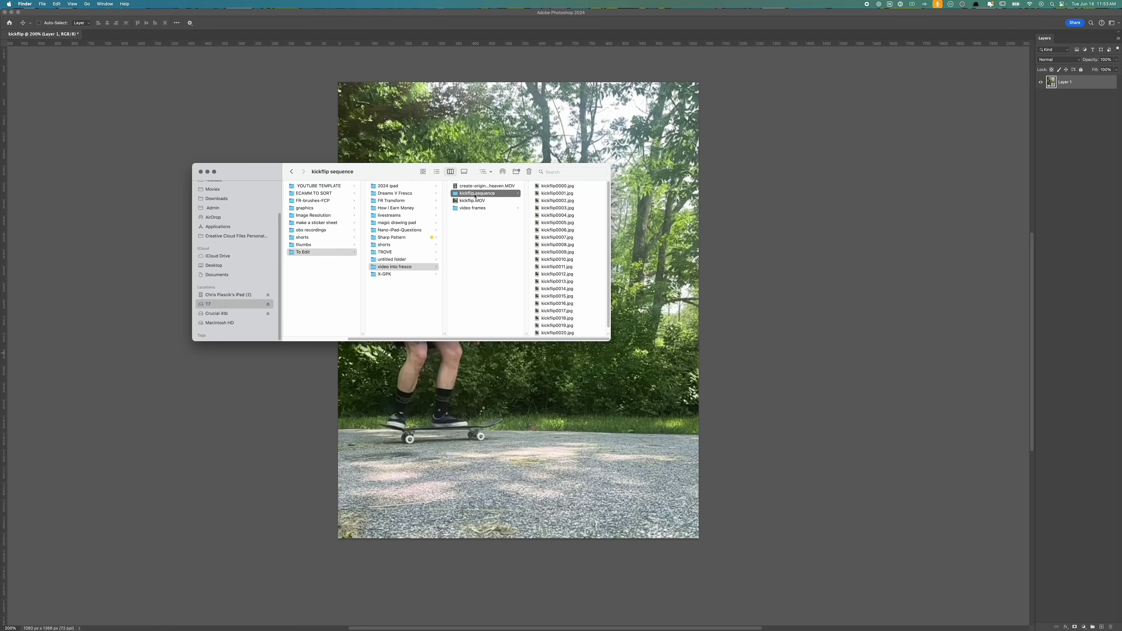
Quick Look kickflip0000.jpg and step through the following exported frames
left_click(557, 186)
key("space")
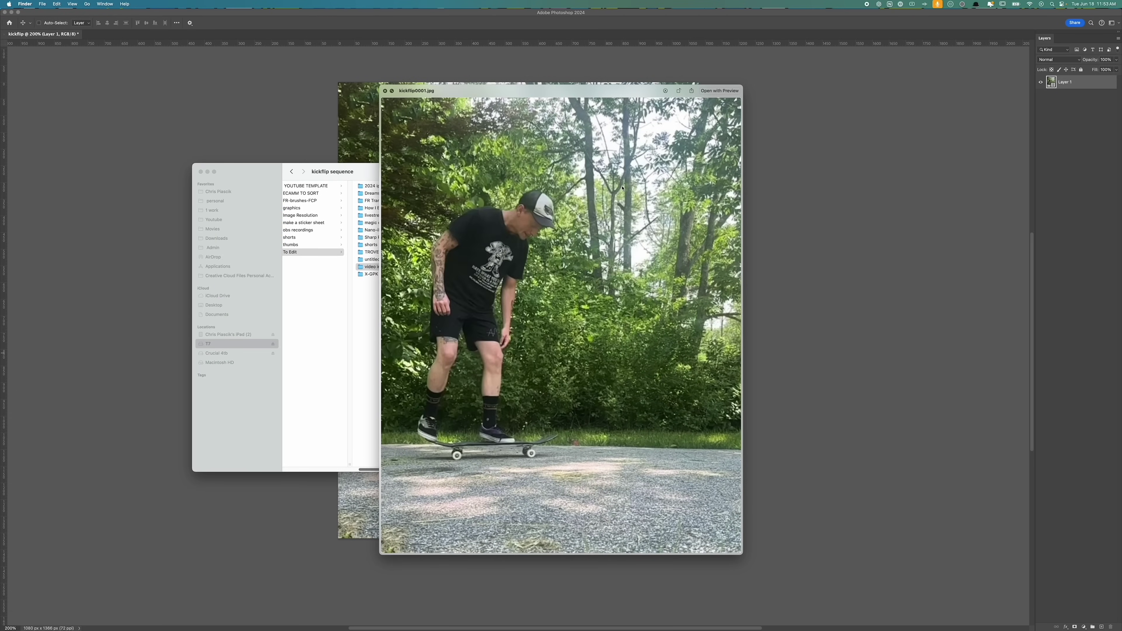
key("Down")
key("Down")
key("Down")
key("Down")
key("Down")
key("Down")
key("Down")
key("Down")
key("Down")
key("Down")
key("Down")
key("Down")
key("Down")
key("Down")
key("Down")
key("Down")
key("Down")
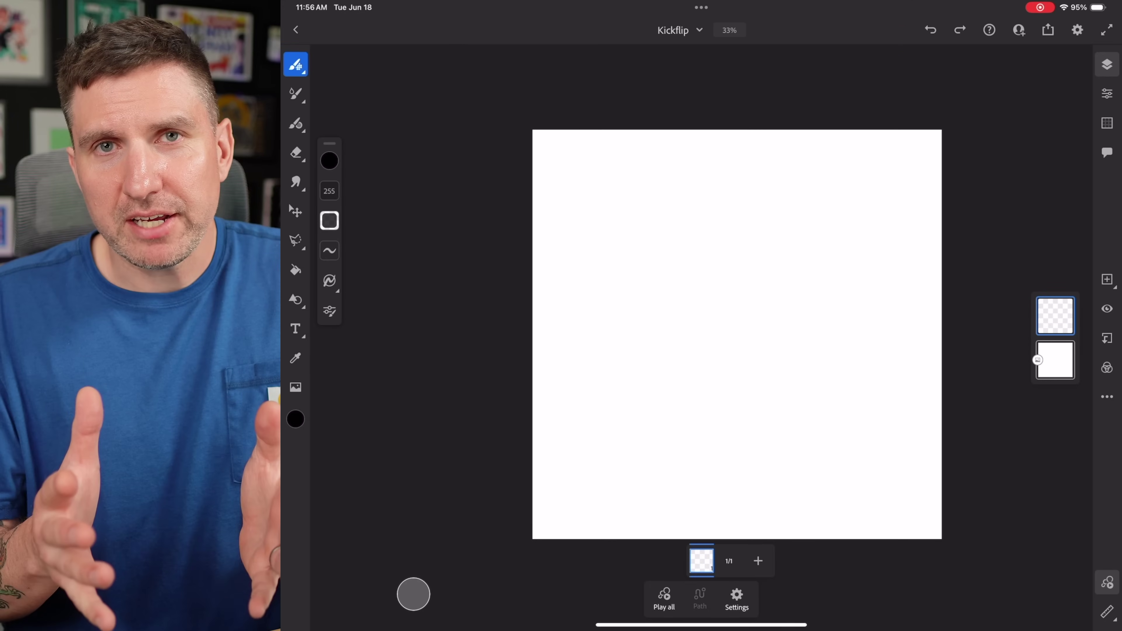
Sketch 1, 2 and 3 on three successive frames, then play all frames
mouse_move(727, 300)
left_mouse_down()
mouse_move(729, 335)
mouse_move(727, 302)
mouse_move(741, 335)
mouse_move(717, 340)
left_mouse_up()
left_click(757, 560)
left_click(771, 560)
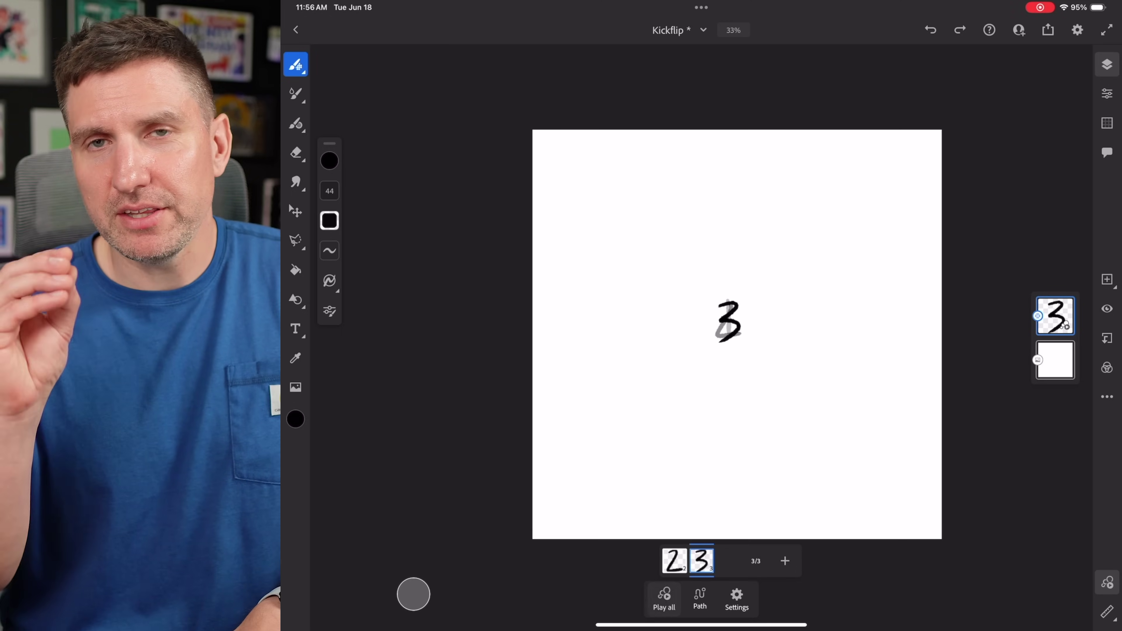
left_click(664, 598)
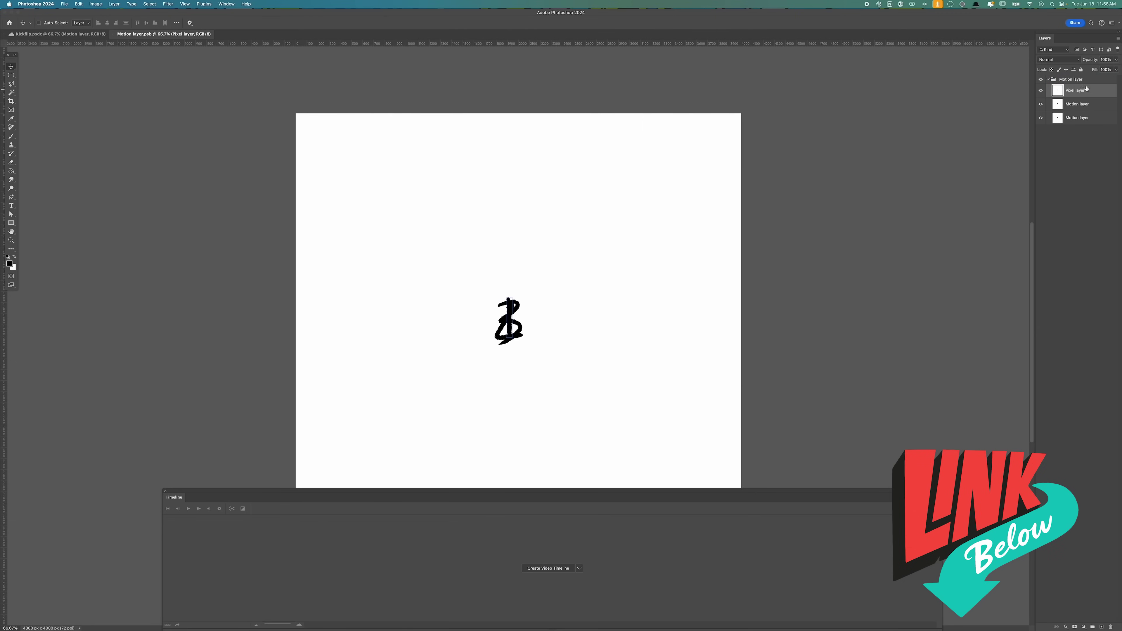
Hide the bottom Motion layer and drop all 21 kickflip JPGs onto the canvas
left_click(1040, 118)
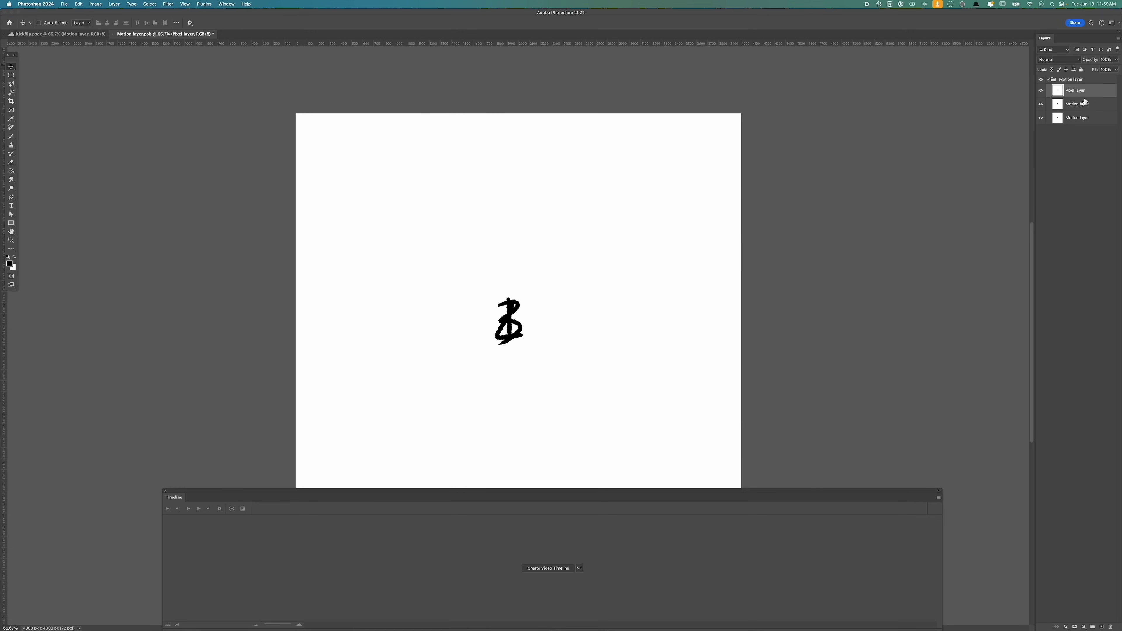
left_click_drag(1085, 141, 533, 312)
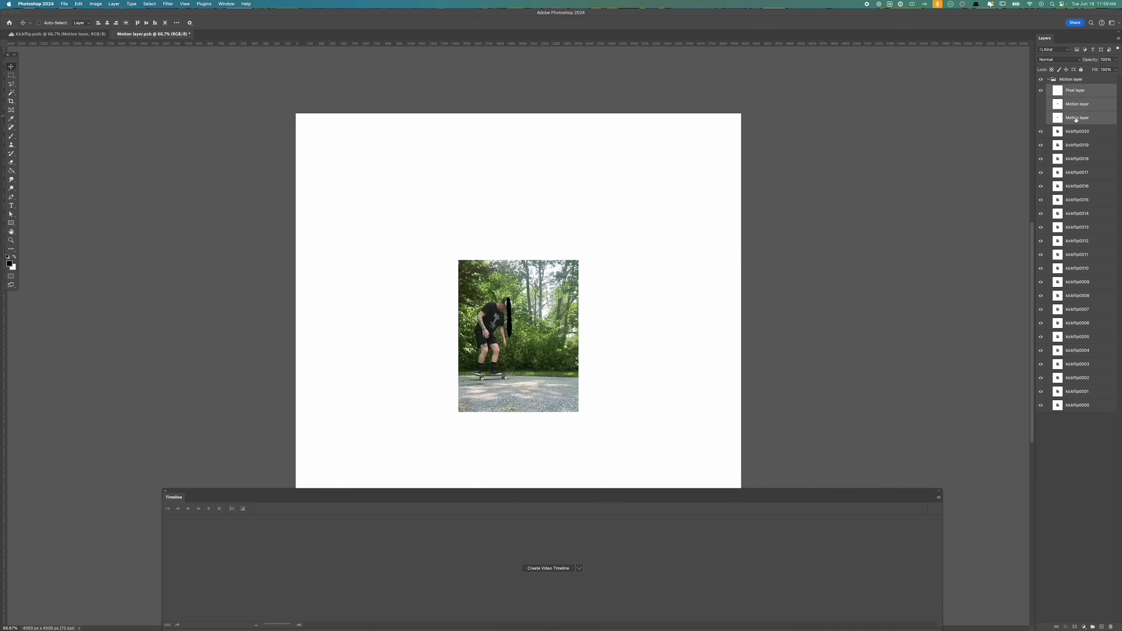
Delete the old Pixel and Motion layers, reverse the kickflip layers, then save and close
right_click(1076, 119)
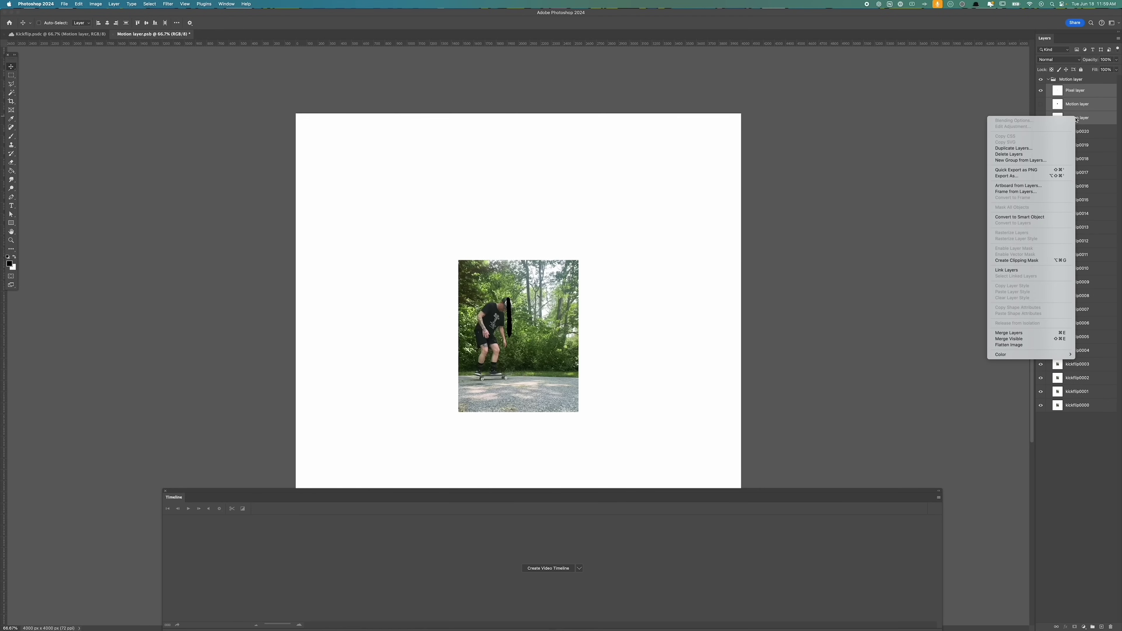
left_click(1025, 154)
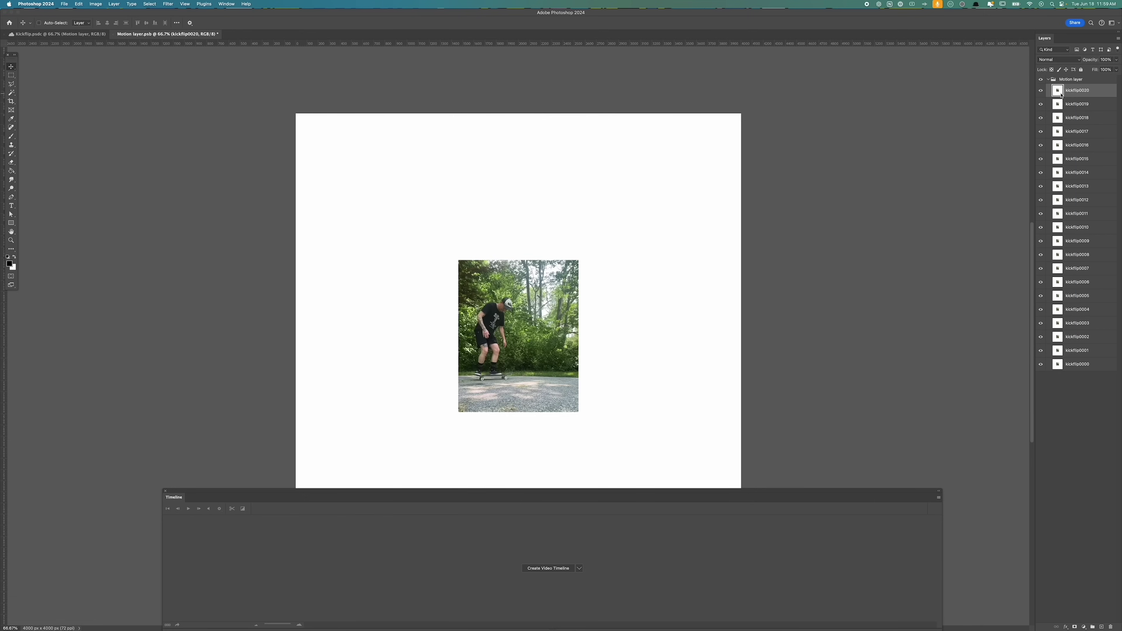
left_click(1073, 369, "shift")
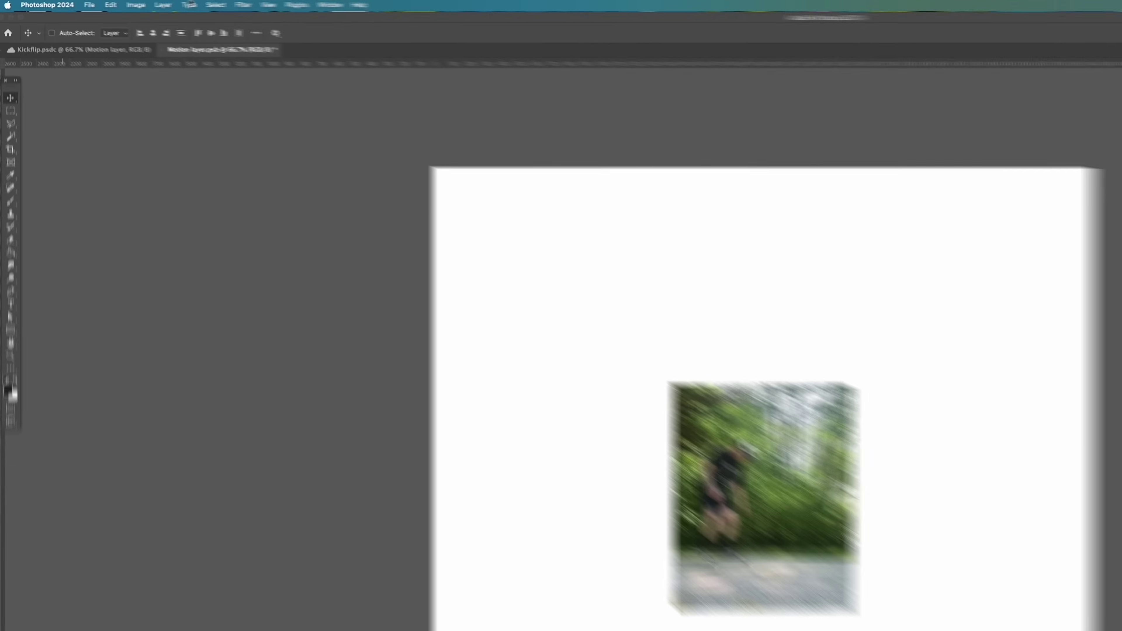
left_click(116, 3)
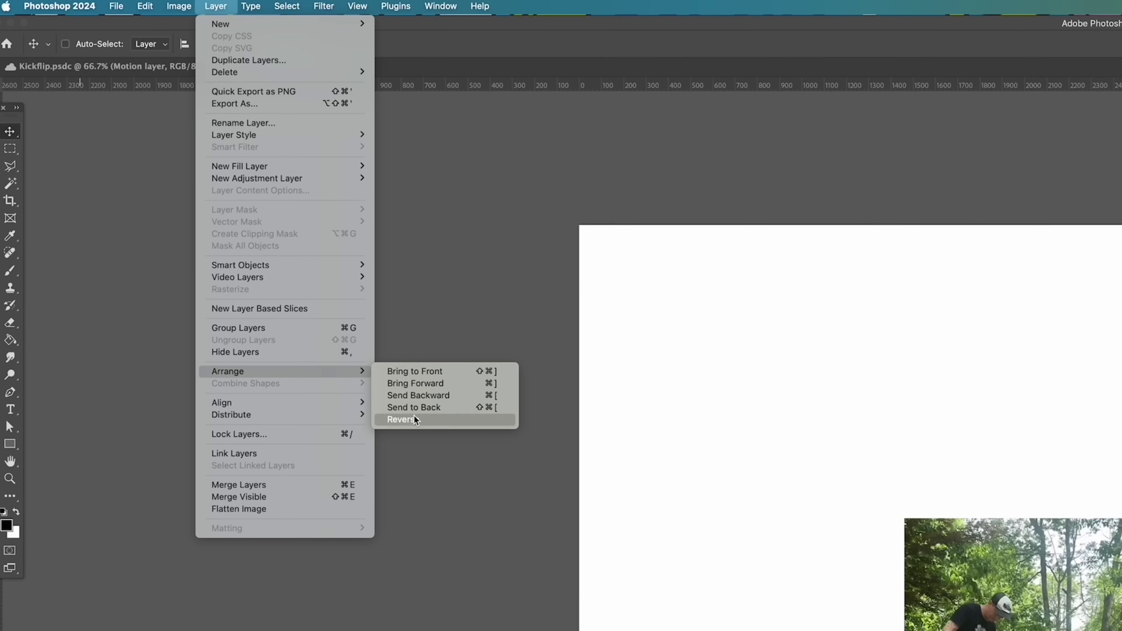
left_click(414, 419)
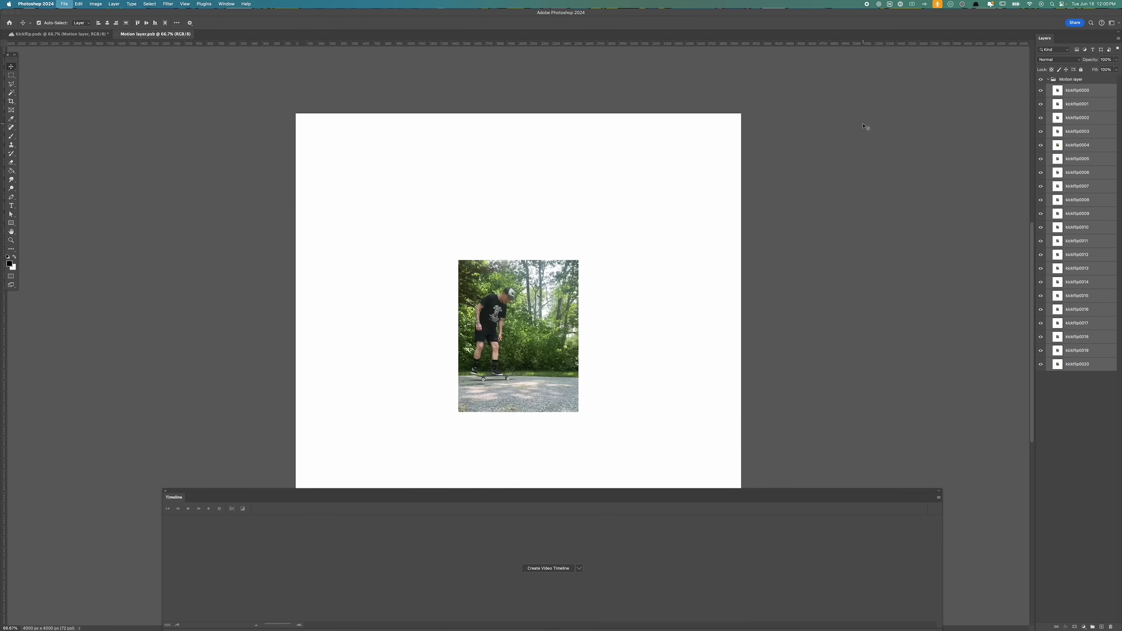
key("super+w")
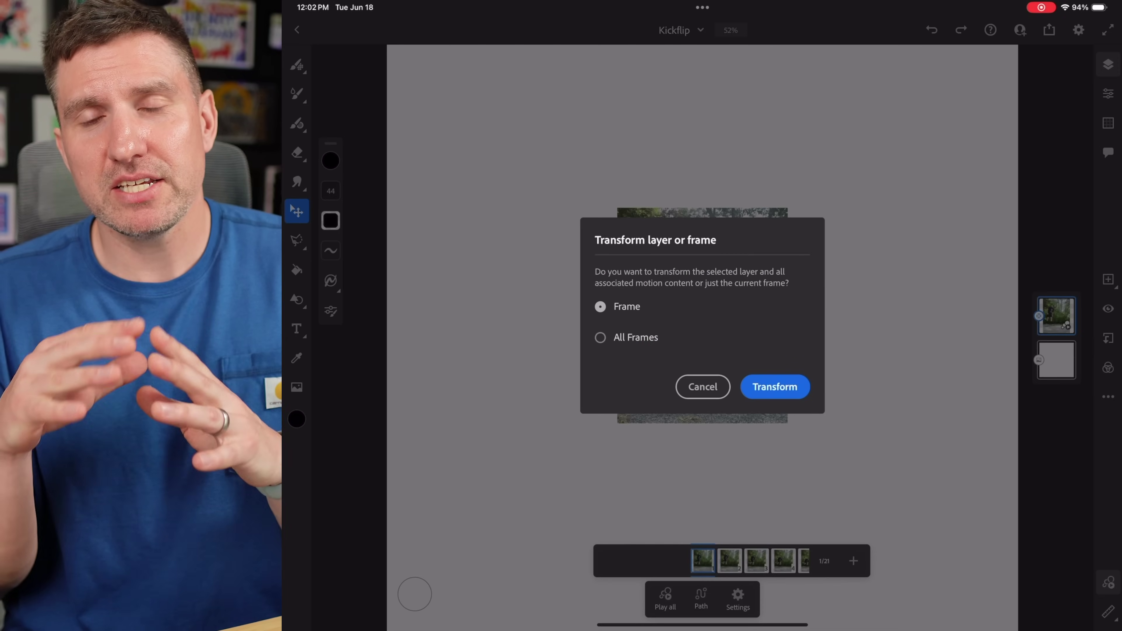
Scale the kickflip photo beyond the square canvas edges, apply it and accept the crop
key("Return")
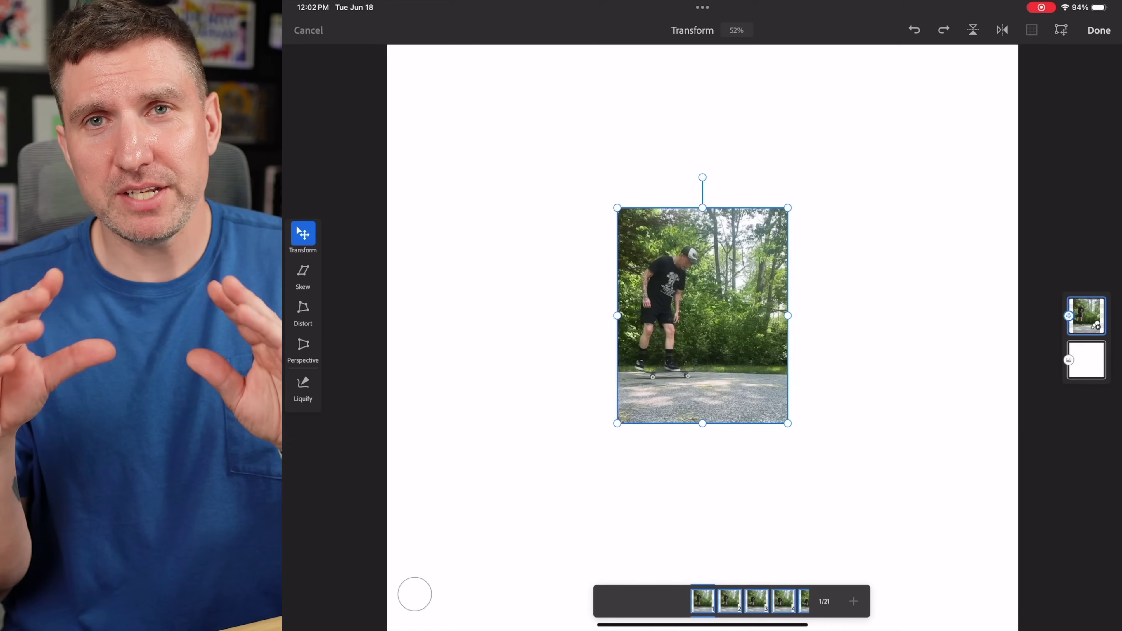
left_click_drag(637, 404, 595, 459)
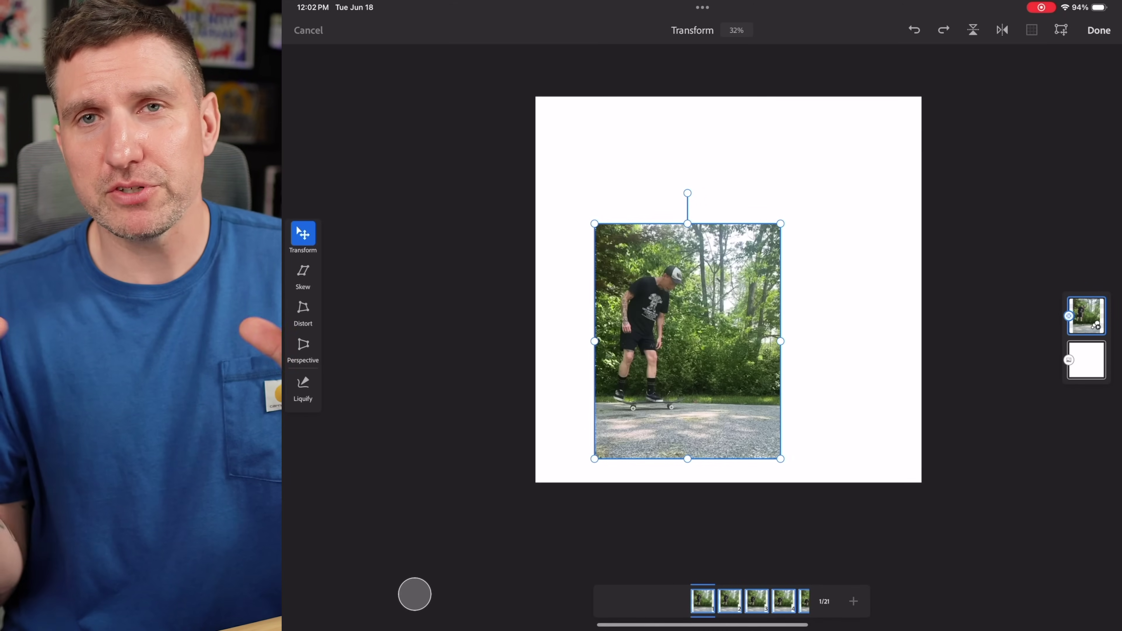
left_click_drag(783, 220, 907, 60)
left_click_drag(906, 458, 974, 539)
left_click_drag(784, 300, 728, 295)
left_click(1098, 31)
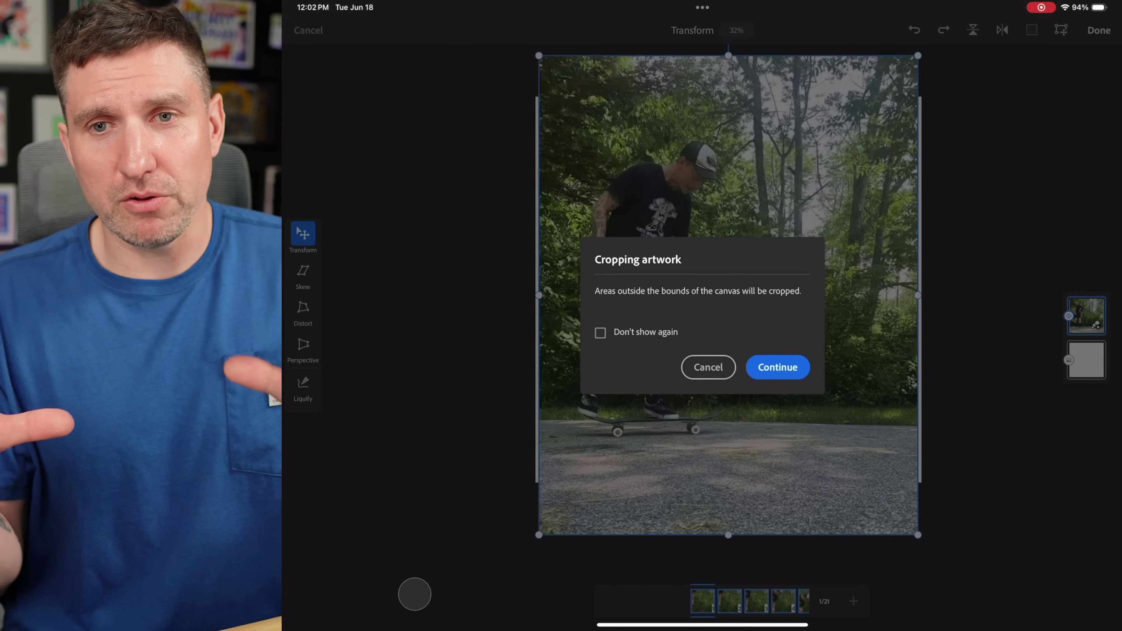
left_click(777, 367)
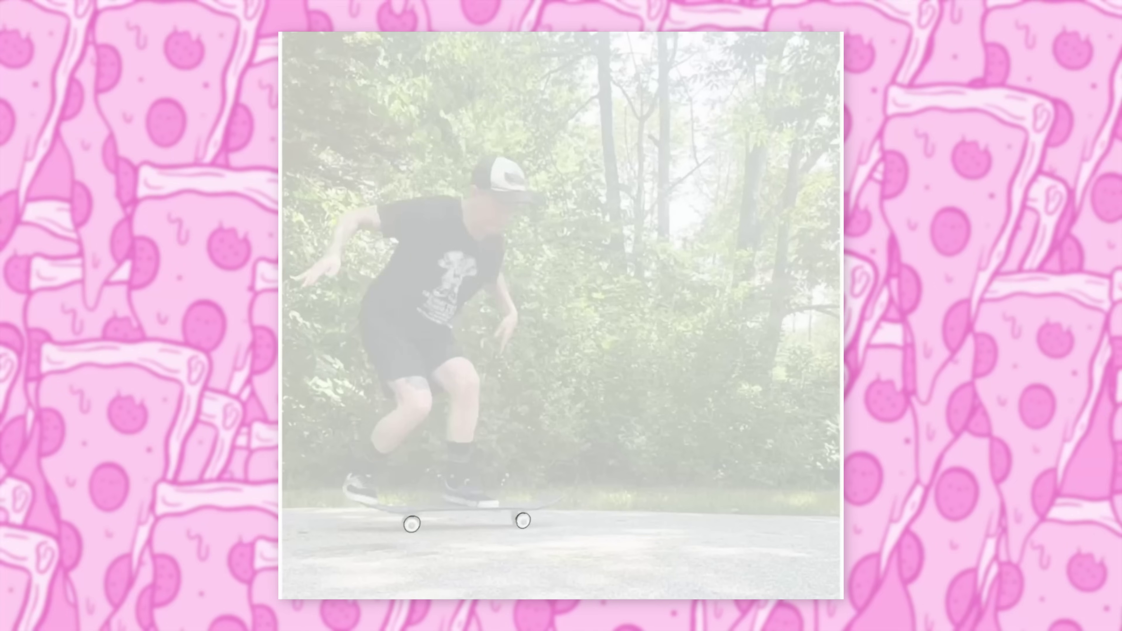